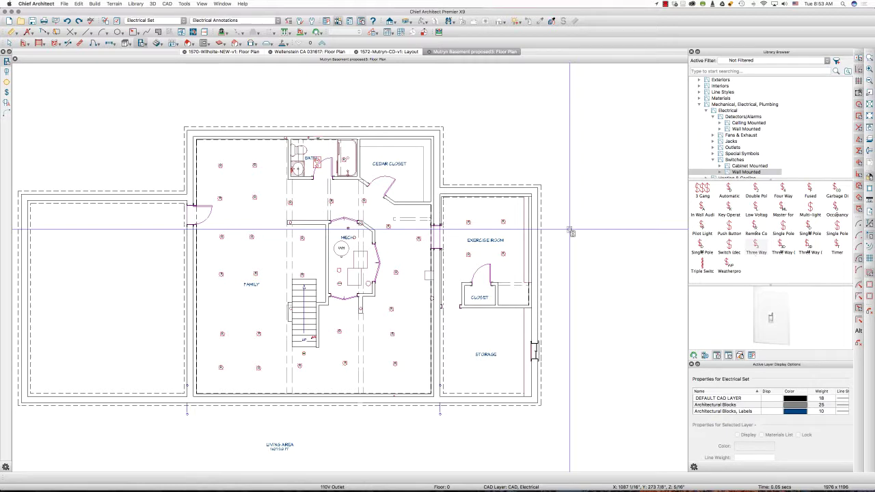
Delete the invisible room divider south of the Cedar Closet and the duplicate Exercise Room, Cedar Closet and Family room labels.
{"action": "left_click", "coordinate": [410, 221]}
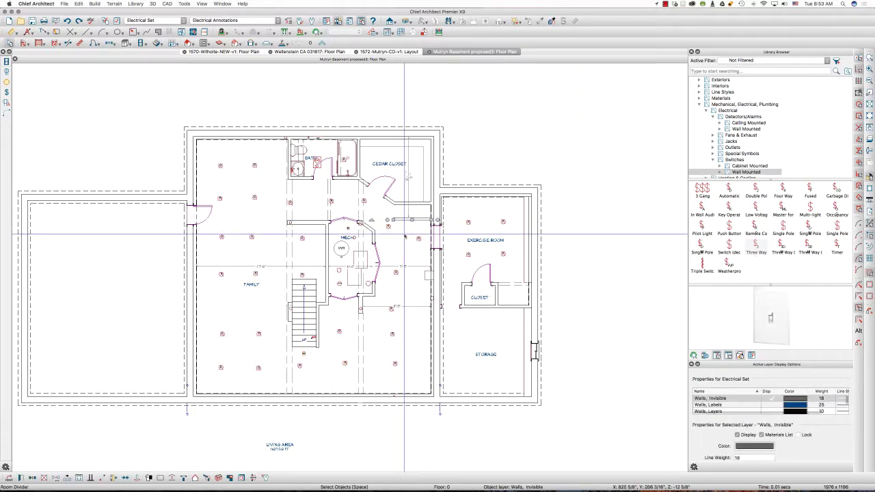
{"action": "key", "text": "Delete"}
{"action": "left_click", "coordinate": [486, 252]}
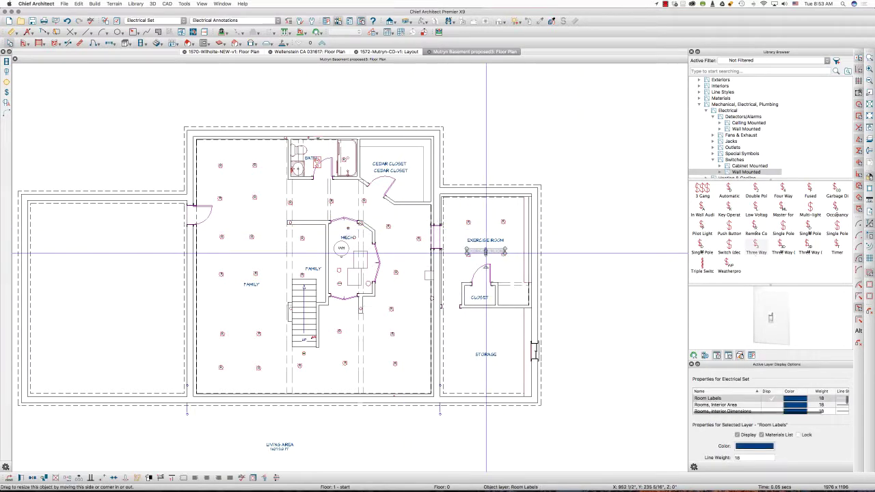
{"action": "key", "text": "Delete"}
{"action": "left_click", "coordinate": [390, 171]}
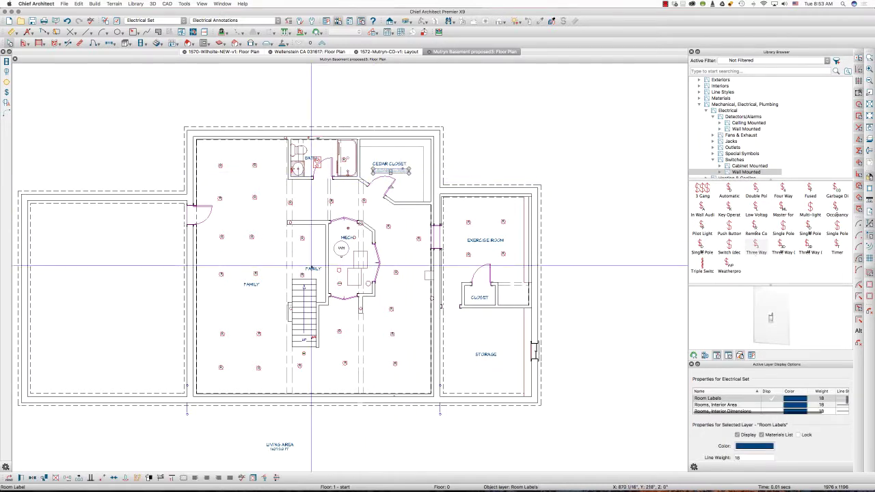
{"action": "key", "text": "Delete"}
{"action": "left_click", "coordinate": [313, 268]}
{"action": "key", "text": "Delete"}
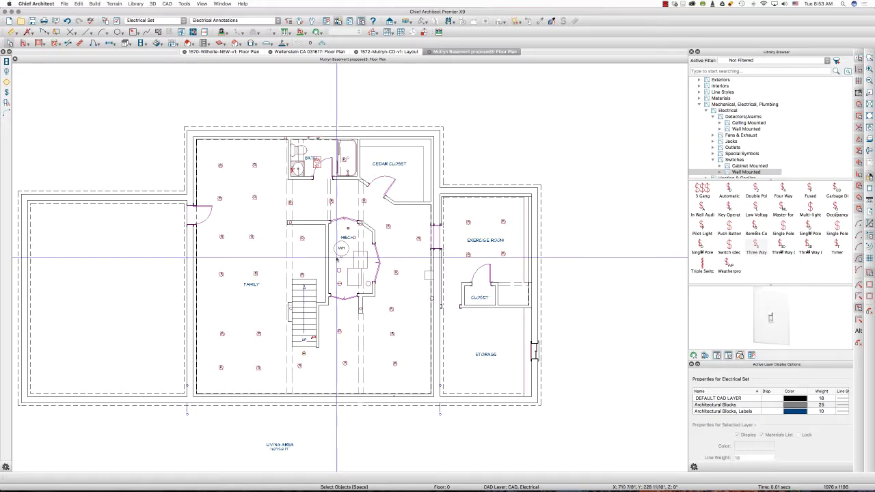
Activate the 110V Outlet tool and group-select the upper five recessed lights in the Family room's westernmost column.
{"action": "scroll", "coordinate": [223, 301], "scroll_direction": "up", "scroll_amount": 2}
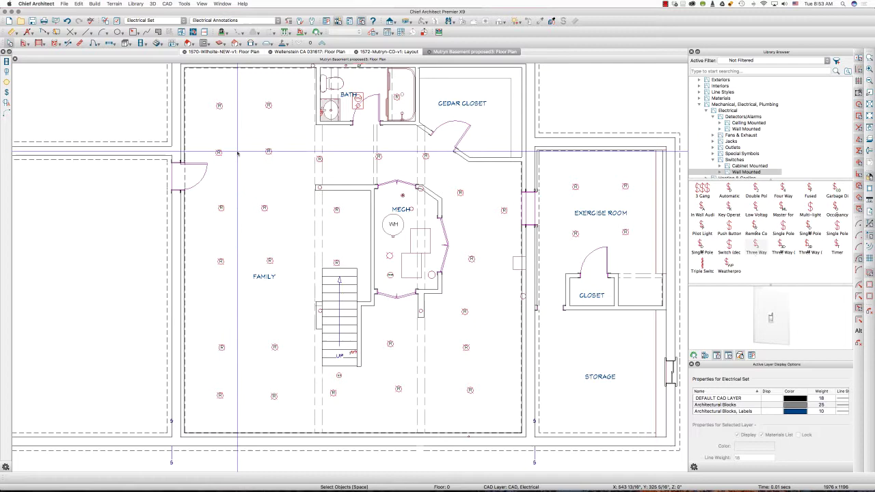
{"action": "scroll", "coordinate": [239, 152], "scroll_direction": "down", "scroll_amount": 1}
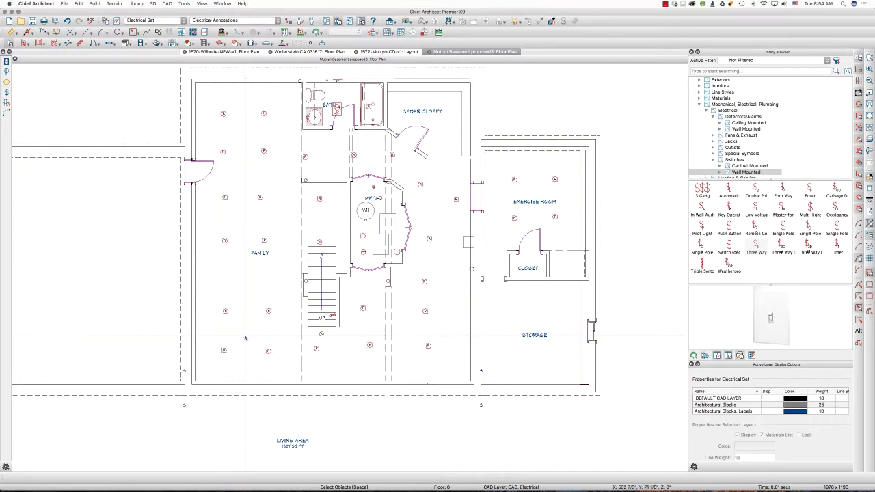
{"action": "left_click", "coordinate": [143, 43]}
{"action": "left_click", "coordinate": [159, 52]}
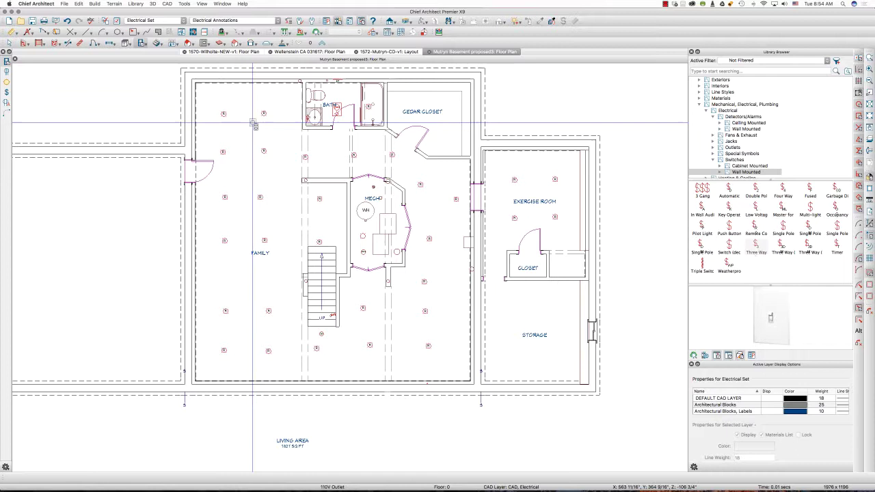
{"action": "left_click_drag", "start_coordinate": [238, 104], "coordinate": [215, 363], "text": "shift"}
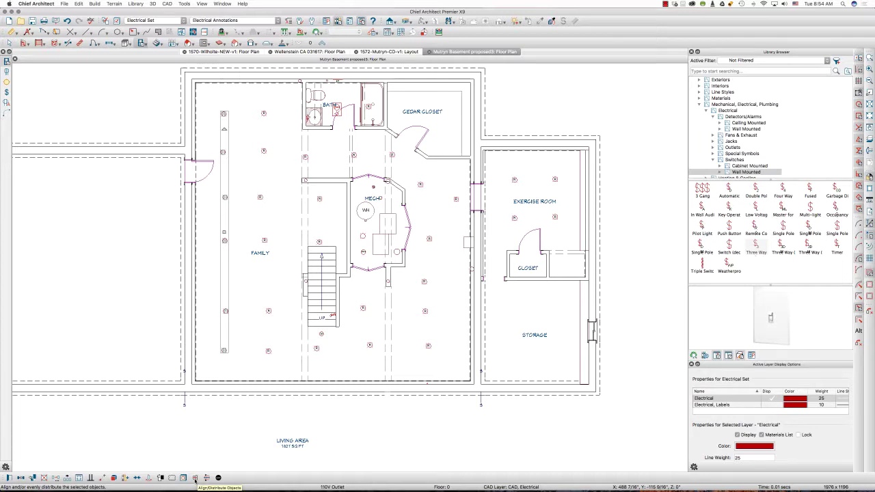
{"action": "left_click", "coordinate": [195, 481]}
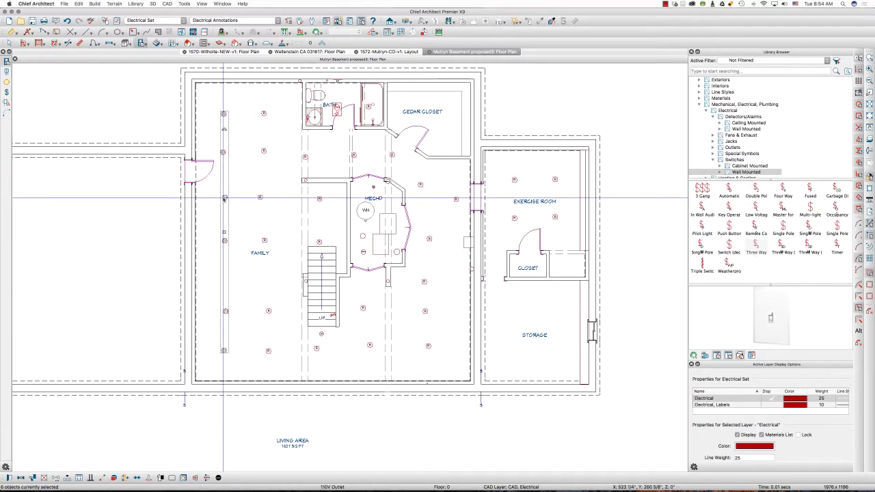
{"action": "left_click", "coordinate": [225, 198]}
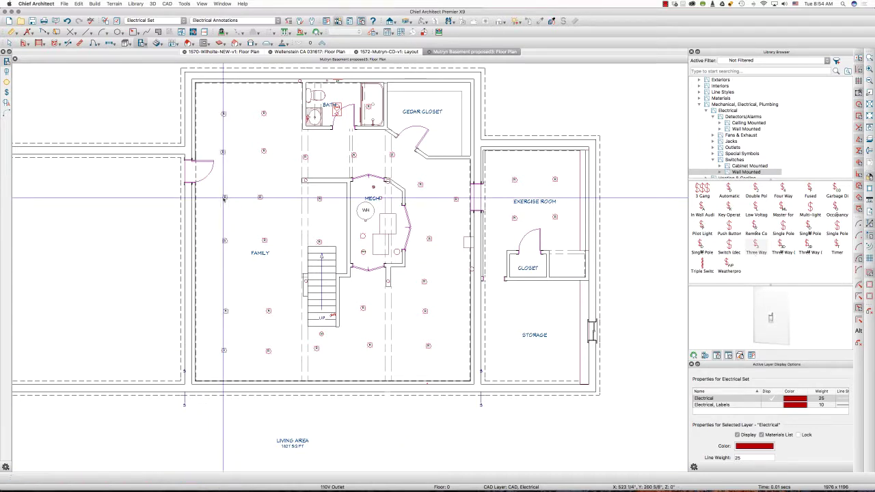
{"action": "left_click", "coordinate": [239, 118]}
{"action": "left_click_drag", "start_coordinate": [235, 106], "coordinate": [222, 362]}
{"action": "right_click", "coordinate": [230, 180]}
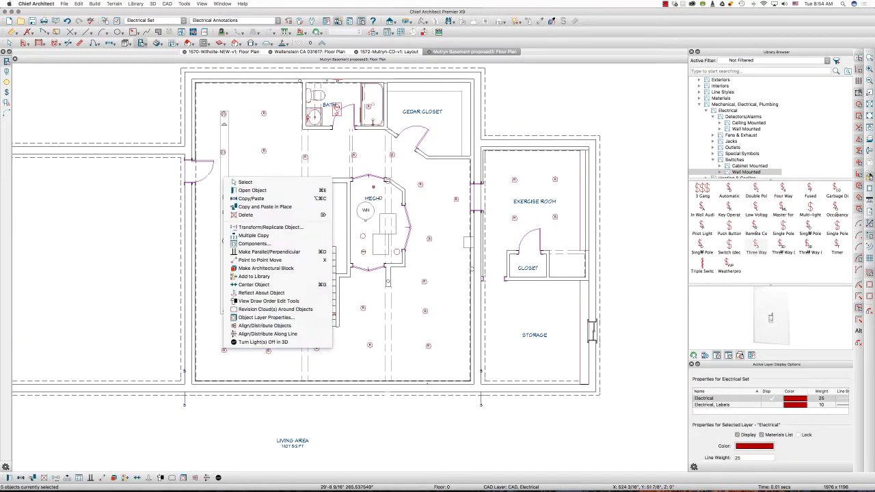
{"action": "left_click", "coordinate": [234, 328]}
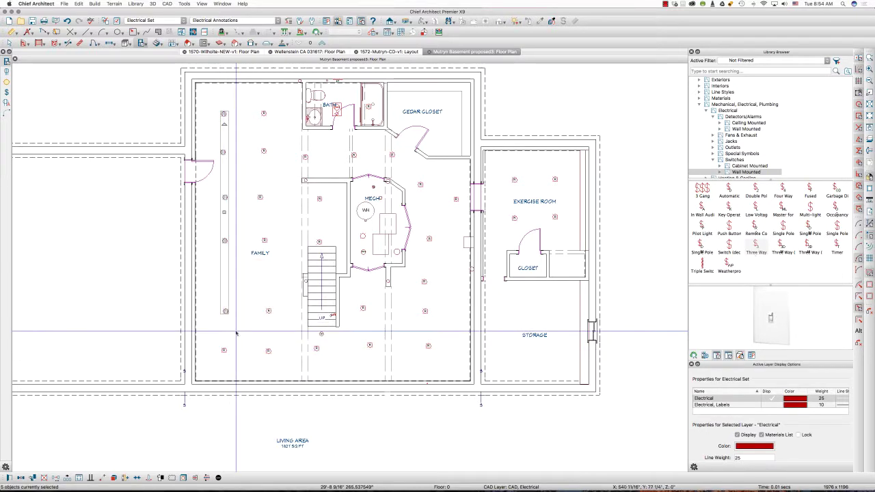
{"action": "left_click", "coordinate": [225, 353], "text": "shift"}
{"action": "right_click", "coordinate": [224, 352]}
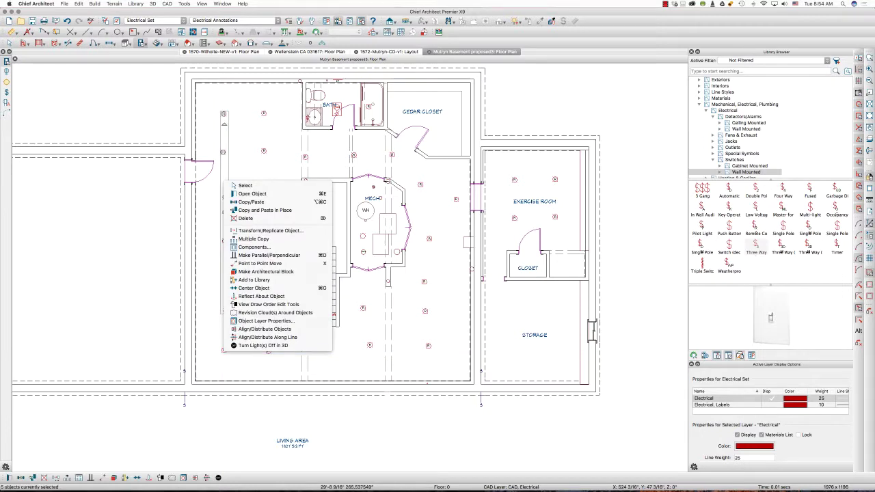
{"action": "left_click", "coordinate": [224, 351], "text": "shift"}
{"action": "right_click", "coordinate": [224, 352]}
{"action": "left_click", "coordinate": [244, 337]}
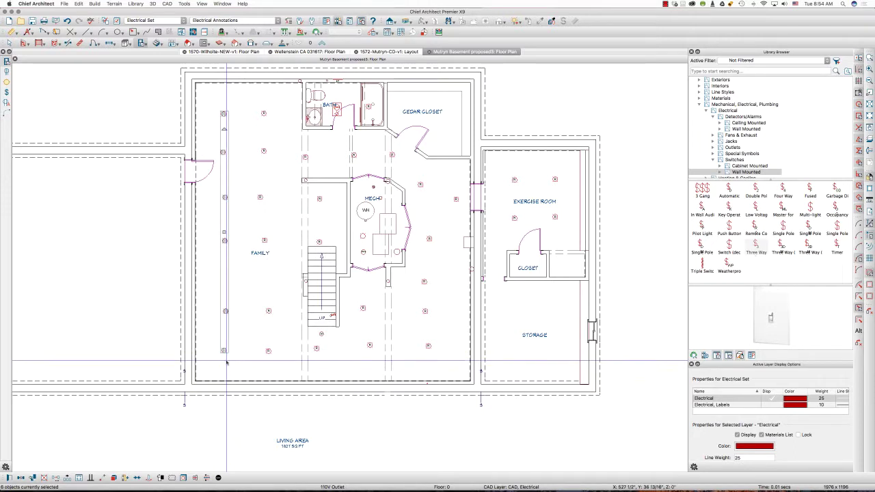
{"action": "right_click", "coordinate": [230, 182]}
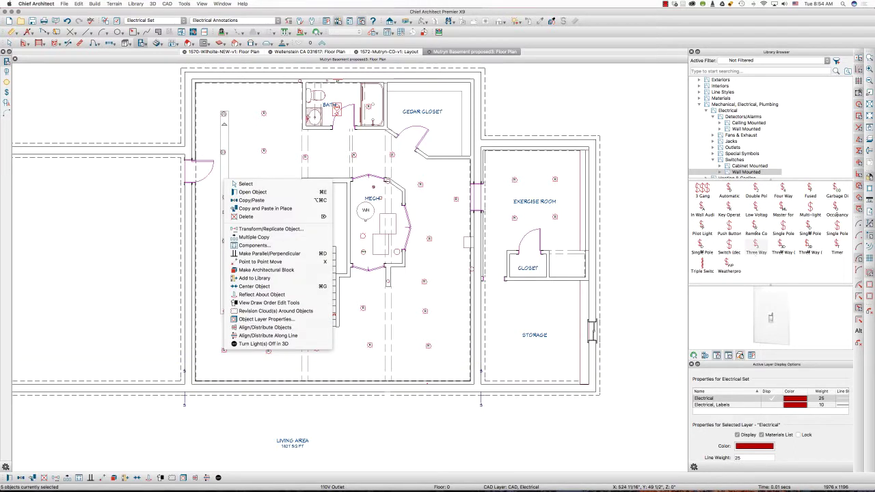
{"action": "left_click", "coordinate": [224, 352]}
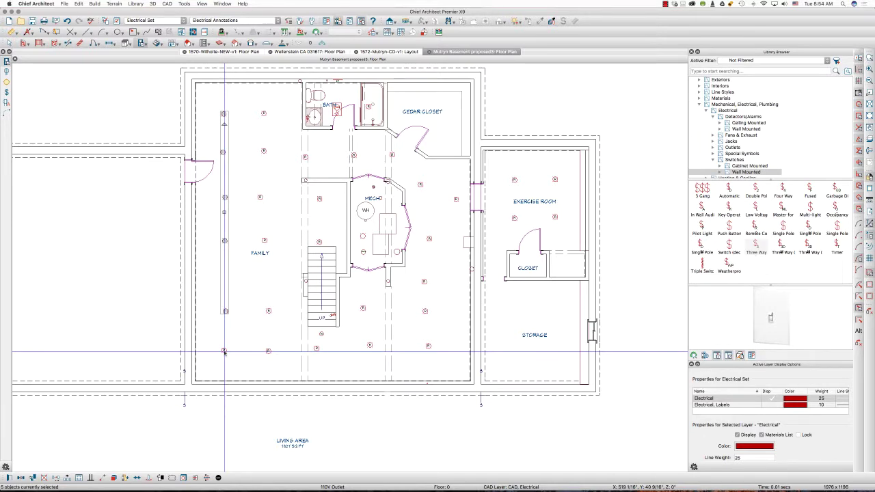
{"action": "right_click", "coordinate": [224, 351]}
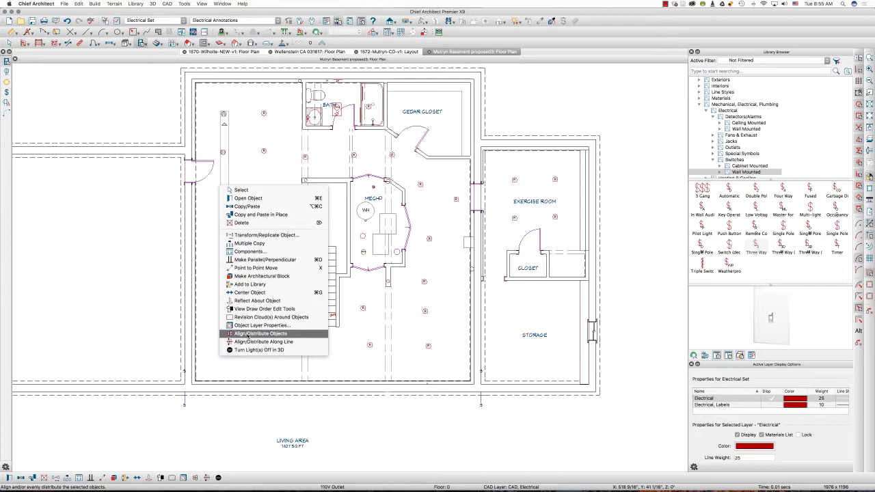
{"action": "left_click", "coordinate": [247, 333]}
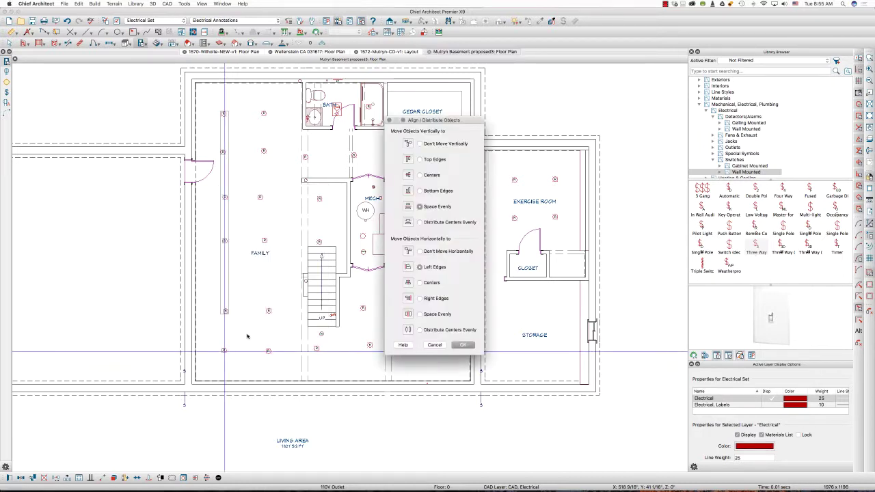
{"action": "key", "text": "Escape"}
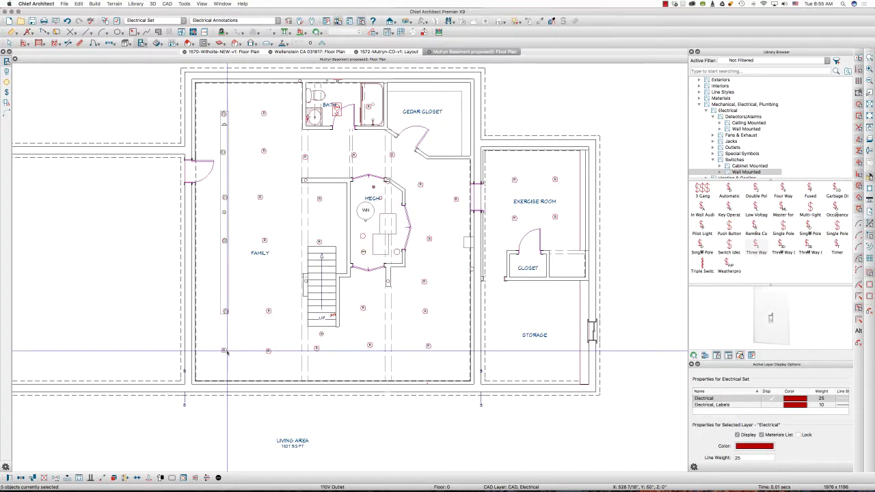
Add the lowest light to the selection and align the westernmost column with Space Evenly vertically and Centers horizontally.
{"action": "left_click", "coordinate": [224, 350], "text": "shift"}
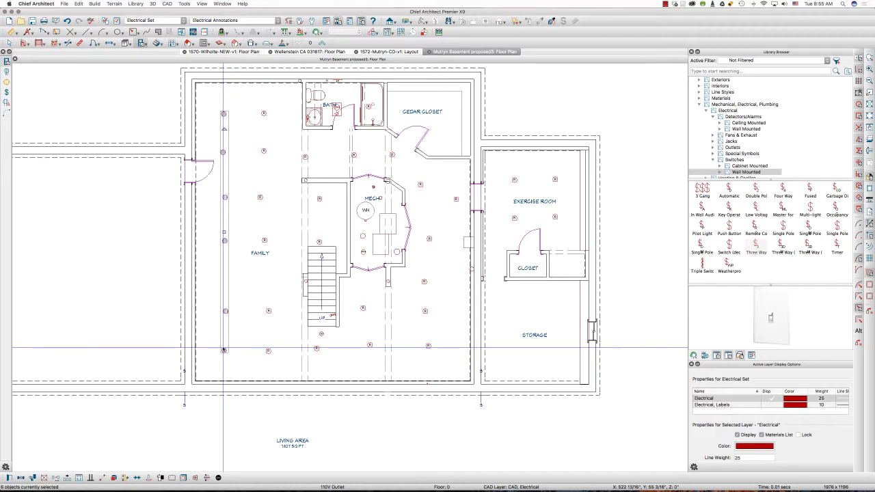
{"action": "left_click", "coordinate": [195, 477]}
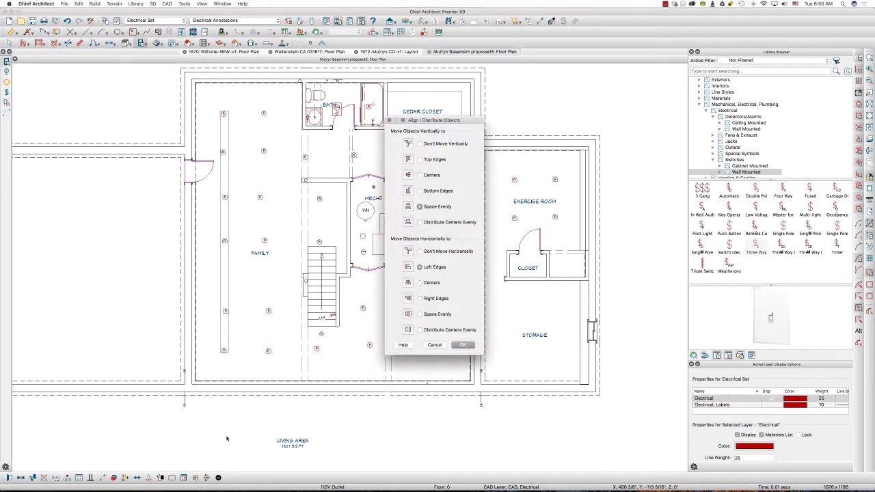
{"action": "left_click", "coordinate": [426, 283]}
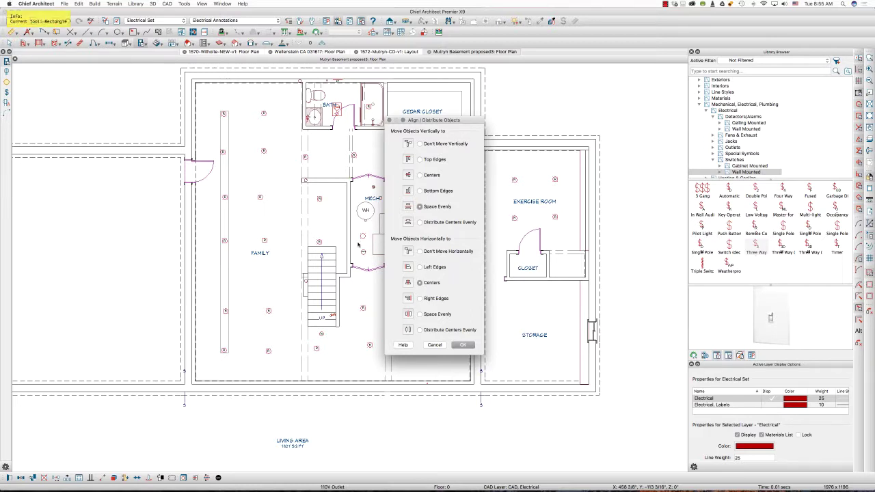
{"action": "left_click_drag", "start_coordinate": [222, 104], "coordinate": [222, 357]}
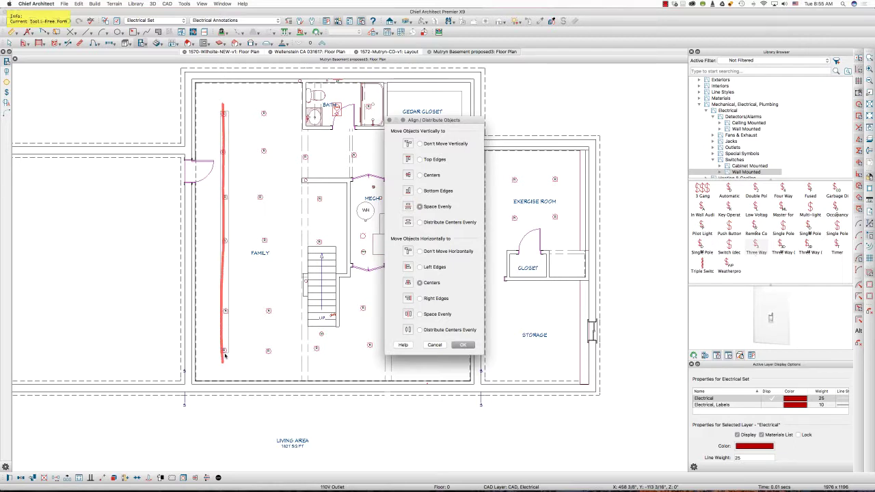
{"action": "mouse_move", "coordinate": [200, 316]}
{"action": "left_mouse_down"}
{"action": "mouse_move", "coordinate": [243, 317]}
{"action": "mouse_move", "coordinate": [205, 326]}
{"action": "left_mouse_up"}
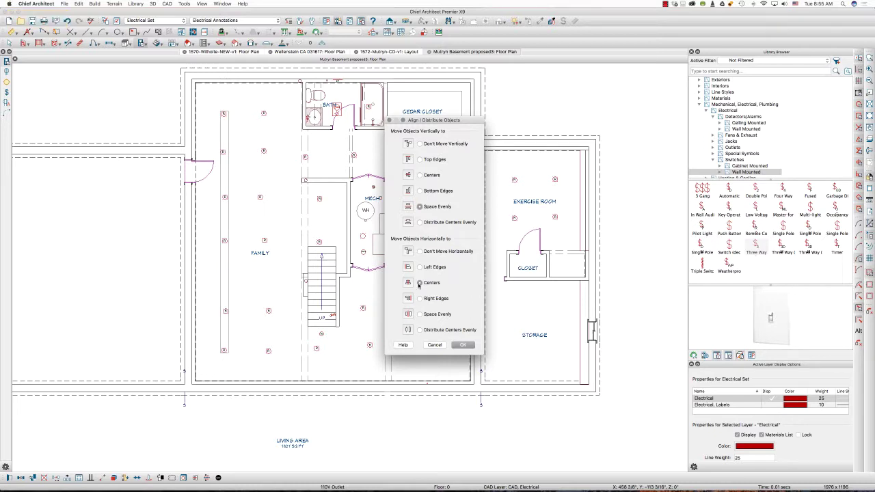
{"action": "left_click", "coordinate": [462, 345]}
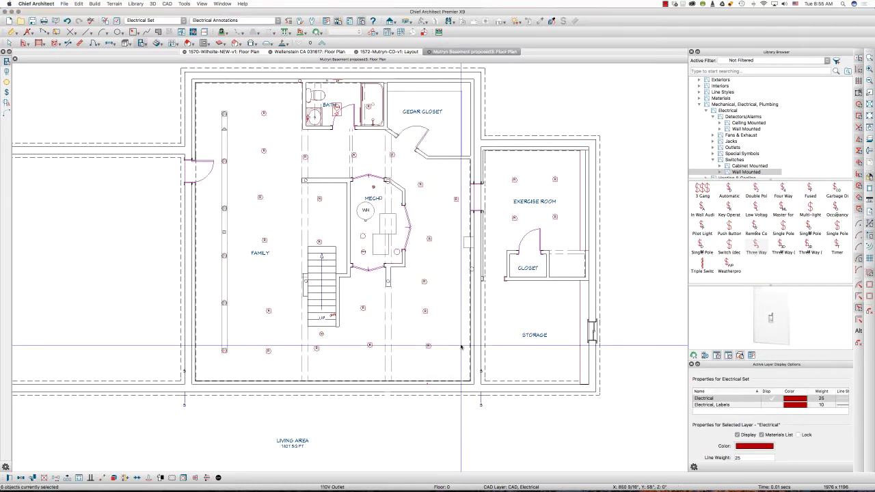
{"action": "key", "text": "Escape"}
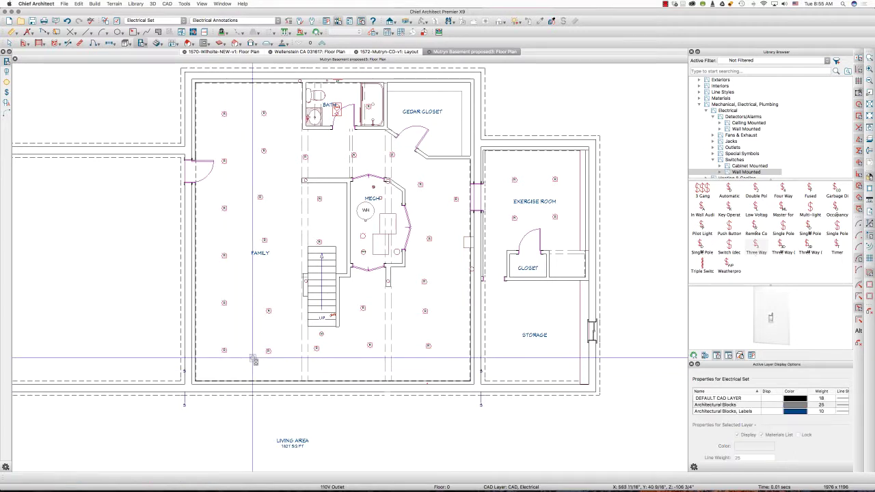
Select the six lights in the Family room's second column and distribute them with Space Evenly vertically and Centers horizontally.
{"action": "left_click_drag", "start_coordinate": [251, 104], "coordinate": [287, 366]}
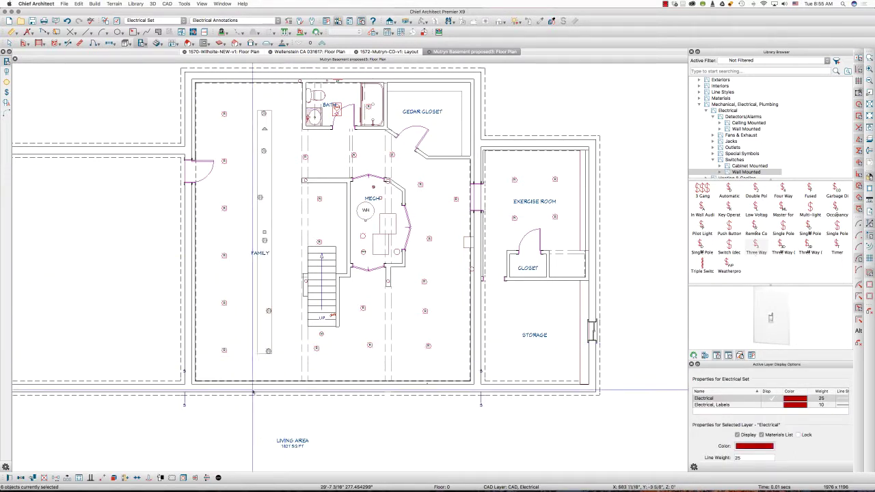
{"action": "left_click", "coordinate": [195, 479]}
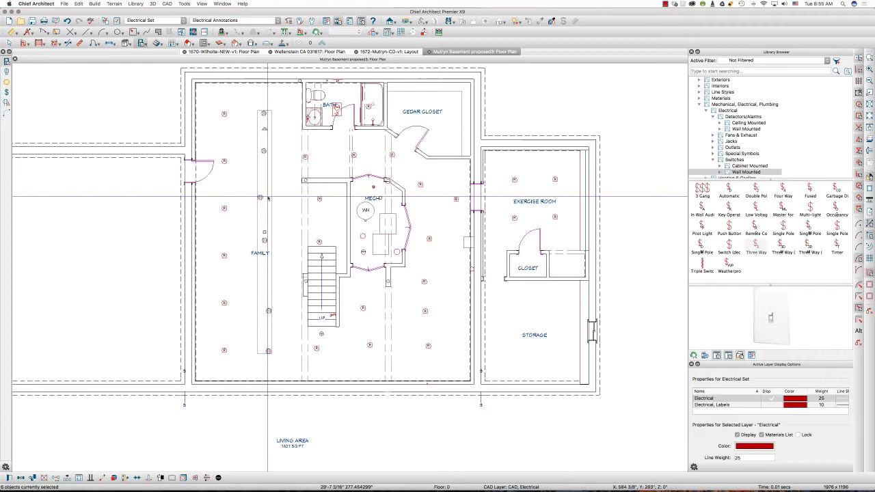
{"action": "left_click", "coordinate": [196, 479]}
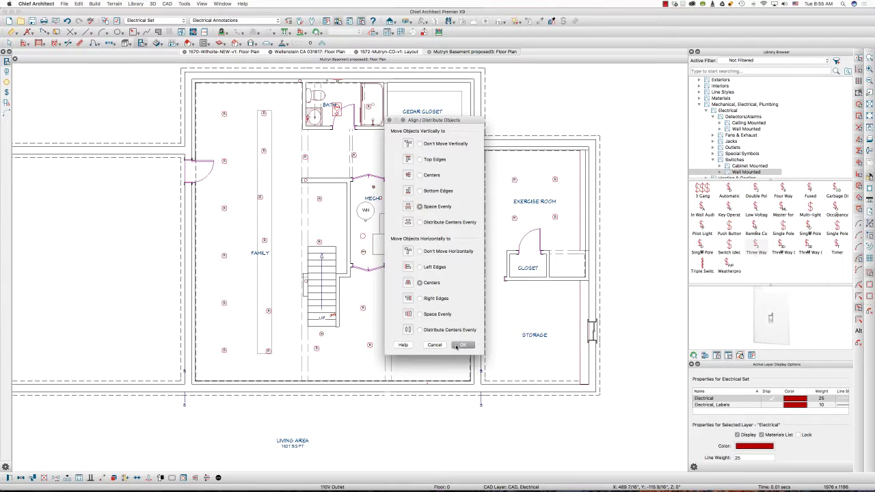
{"action": "left_click", "coordinate": [461, 346]}
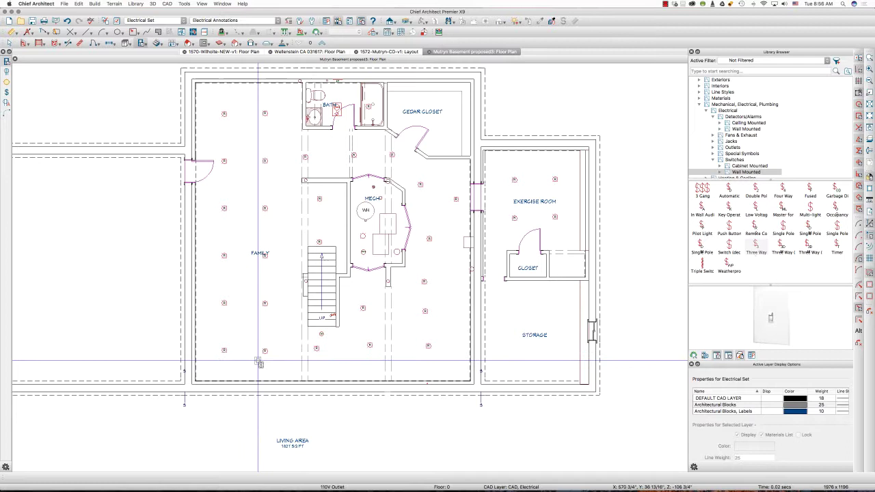
Reselect the second column of lights and examine the vertical and horizontal options of Align/Distribute Objects without applying changes.
{"action": "left_click_drag", "start_coordinate": [258, 363], "coordinate": [287, 96]}
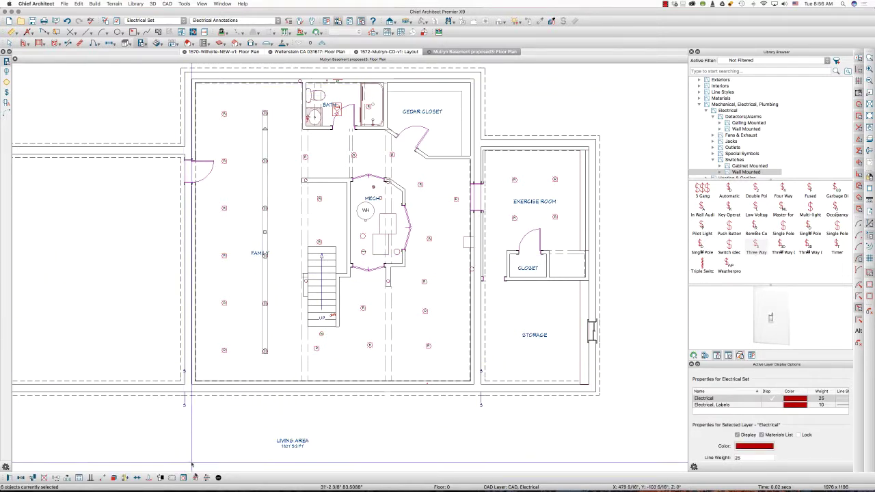
{"action": "right_click", "coordinate": [412, 183]}
{"action": "left_click", "coordinate": [429, 195]}
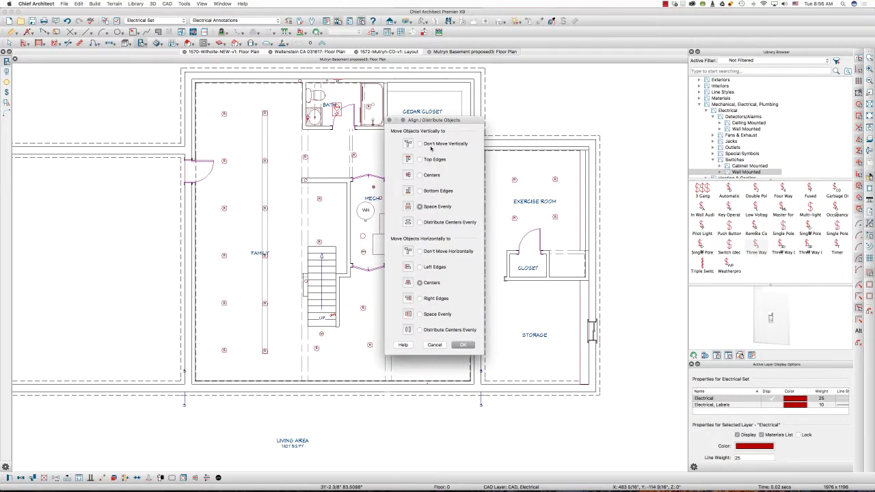
{"action": "left_click", "coordinate": [458, 344]}
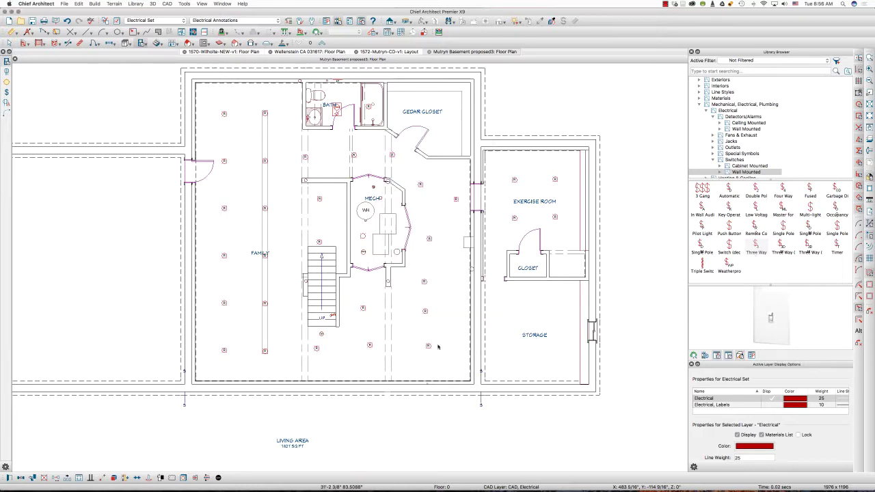
Undo the alignment of both columns of Family room lights.
{"action": "left_click", "coordinate": [67, 20]}
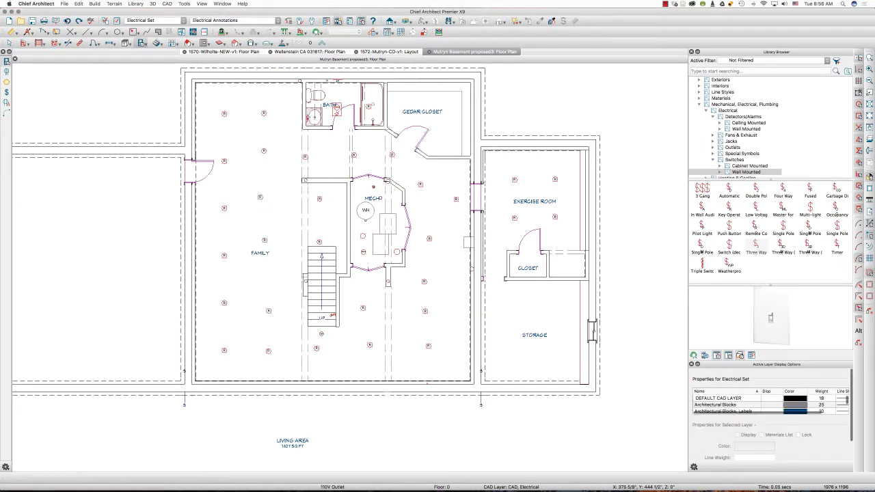
{"action": "left_click", "coordinate": [67, 21]}
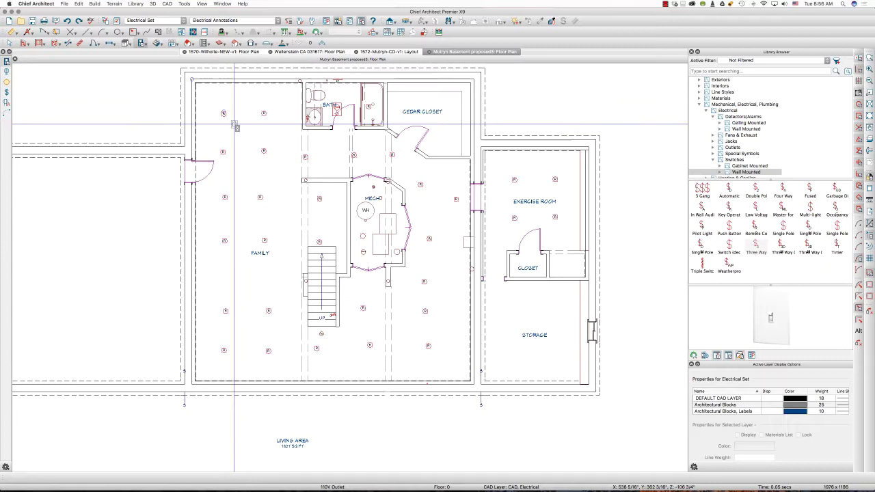
Align the six lights in the Family room's westernmost column horizontally to Centers, with Don't Move Vertically.
{"action": "left_click_drag", "start_coordinate": [213, 103], "coordinate": [230, 359]}
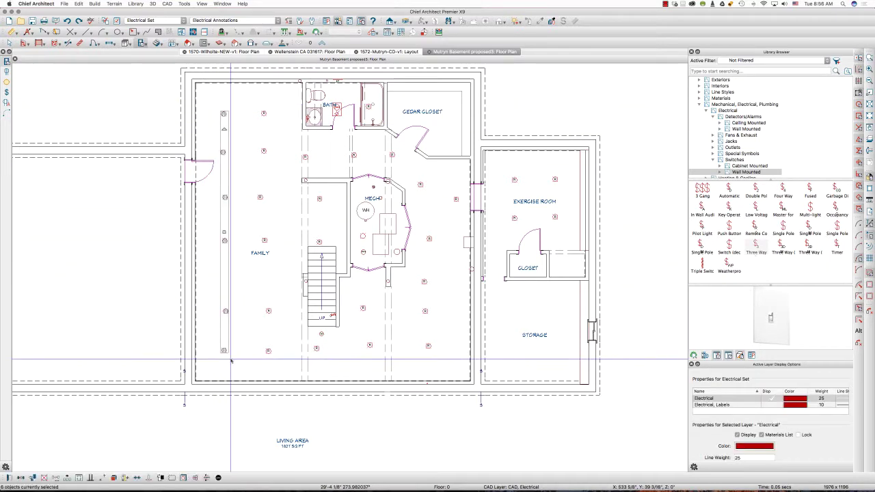
{"action": "left_click", "coordinate": [195, 477]}
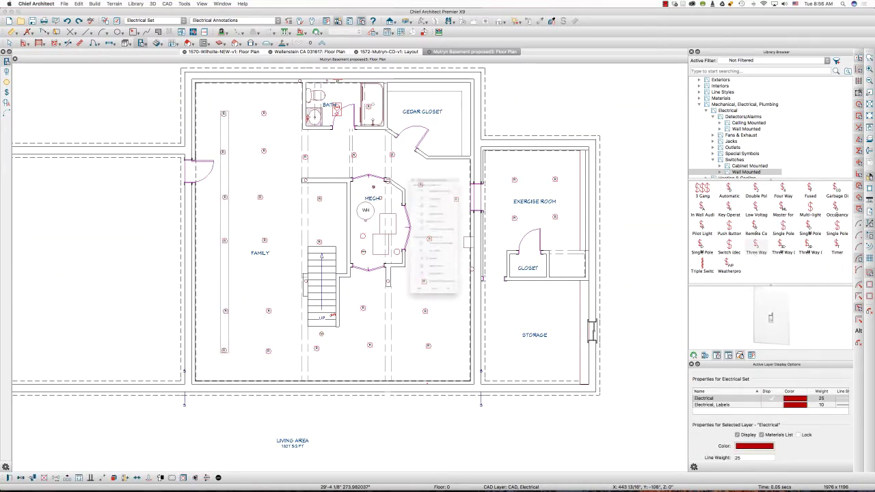
{"action": "left_click", "coordinate": [432, 144]}
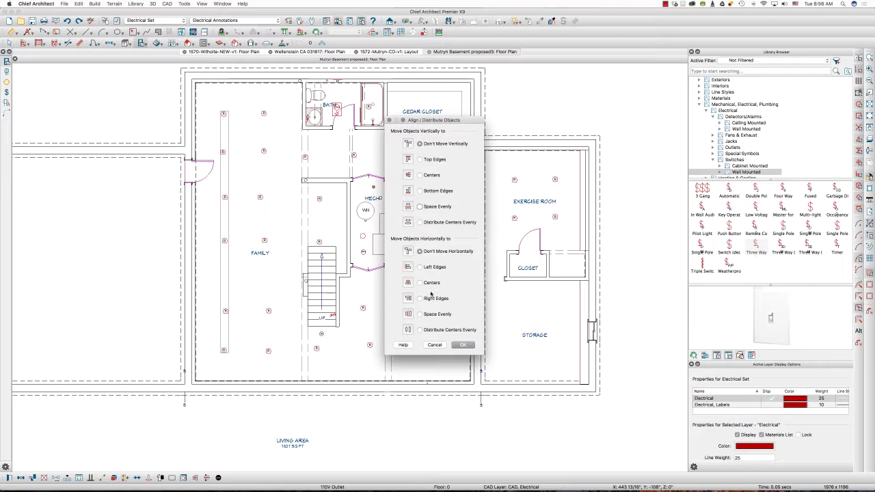
{"action": "left_click", "coordinate": [463, 344]}
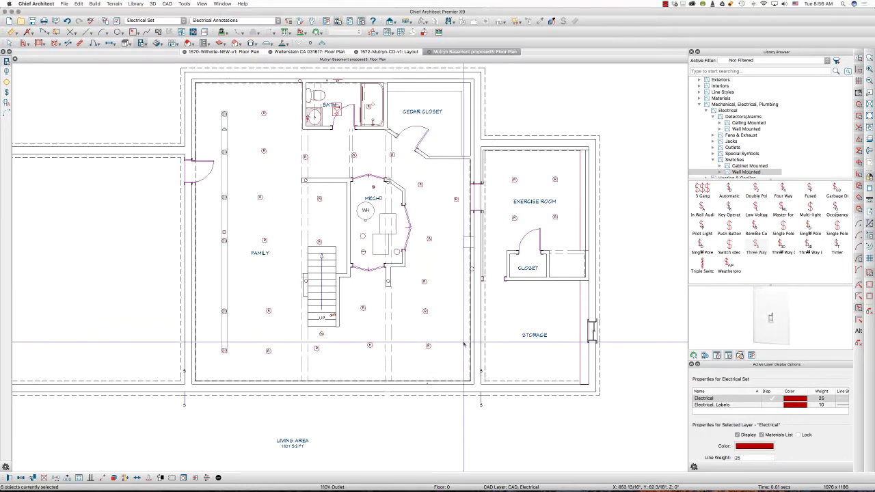
{"action": "left_click", "coordinate": [258, 110]}
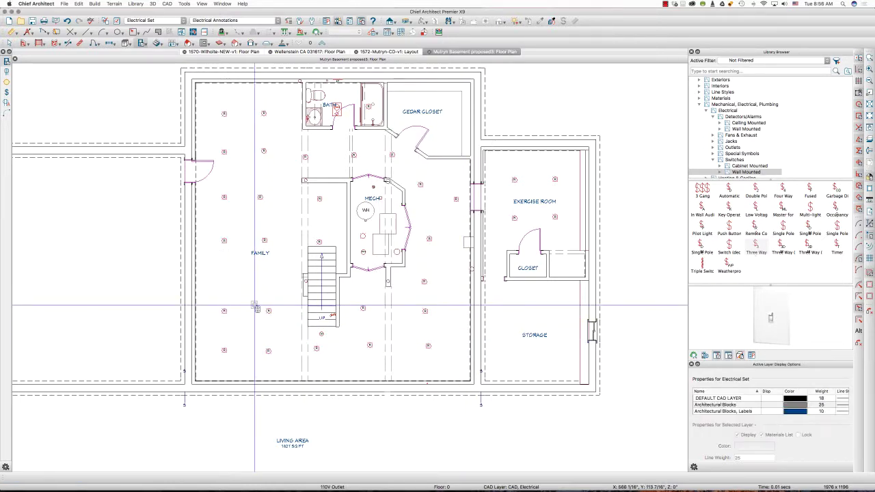
Align the six lights in the Family room's second column horizontally to Centers, with Don't Move Vertically.
{"action": "left_click_drag", "start_coordinate": [255, 91], "coordinate": [278, 360]}
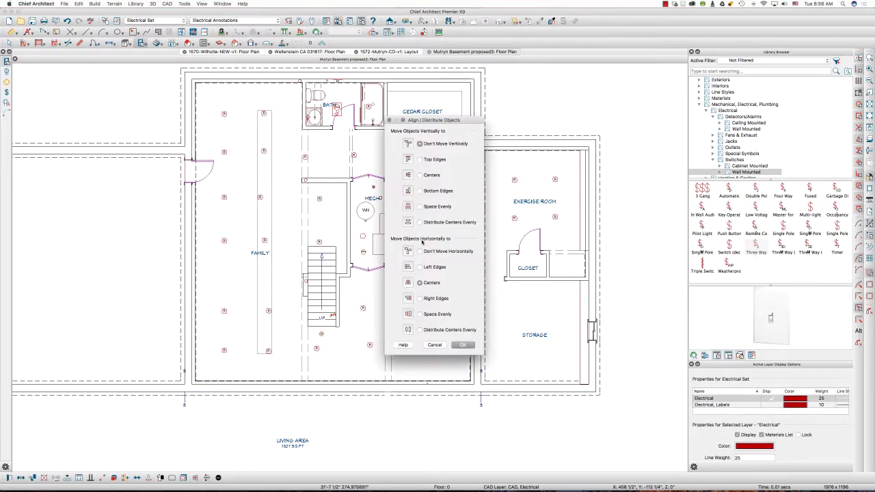
{"action": "left_click", "coordinate": [463, 344]}
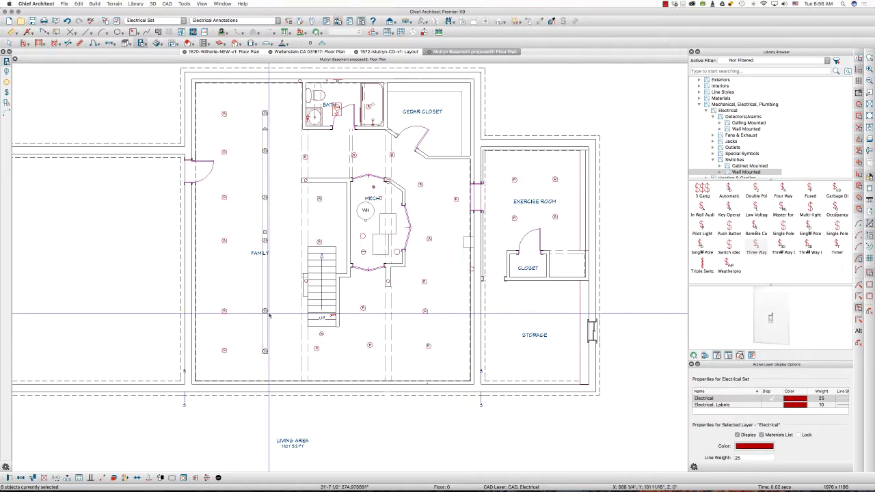
{"action": "key", "text": "Escape"}
Distribute the Family room's second column of lights with Space Evenly vertically and Don't Move Horizontally.
{"action": "left_click_drag", "start_coordinate": [250, 105], "coordinate": [290, 371]}
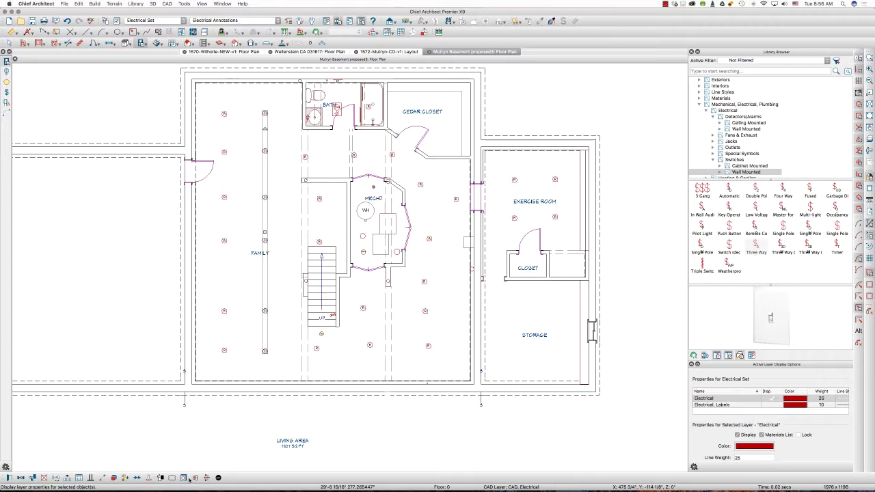
{"action": "right_click", "coordinate": [404, 176]}
{"action": "left_click", "coordinate": [425, 204]}
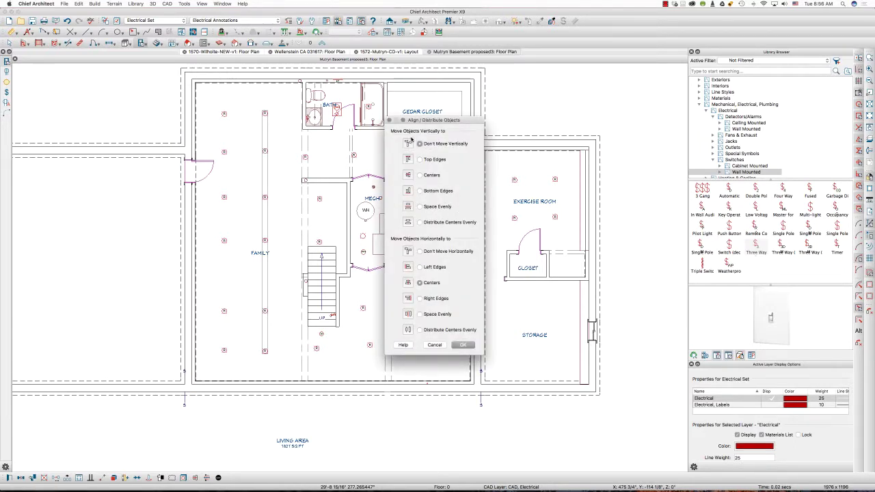
{"action": "left_click", "coordinate": [429, 207]}
{"action": "left_click", "coordinate": [434, 252]}
{"action": "left_click", "coordinate": [463, 344]}
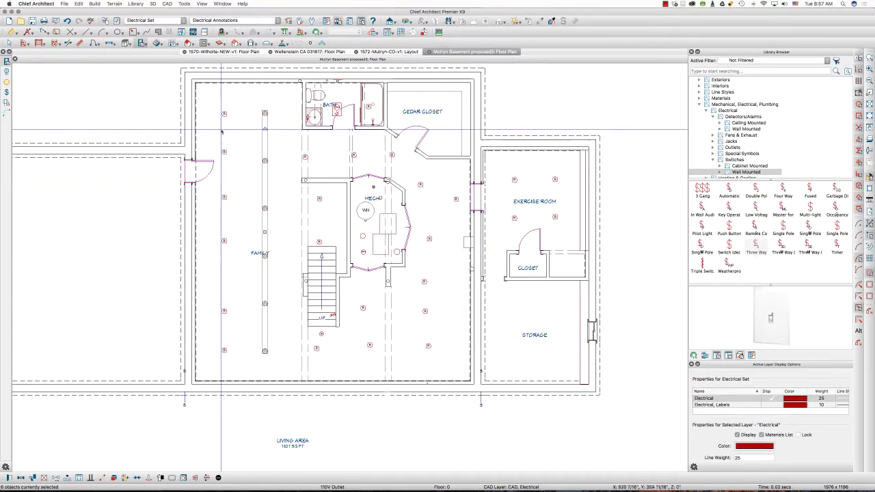
Distribute the Family room's westernmost column of lights with Space Evenly vertically and Don't Move Horizontally.
{"action": "left_click_drag", "start_coordinate": [210, 104], "coordinate": [239, 362]}
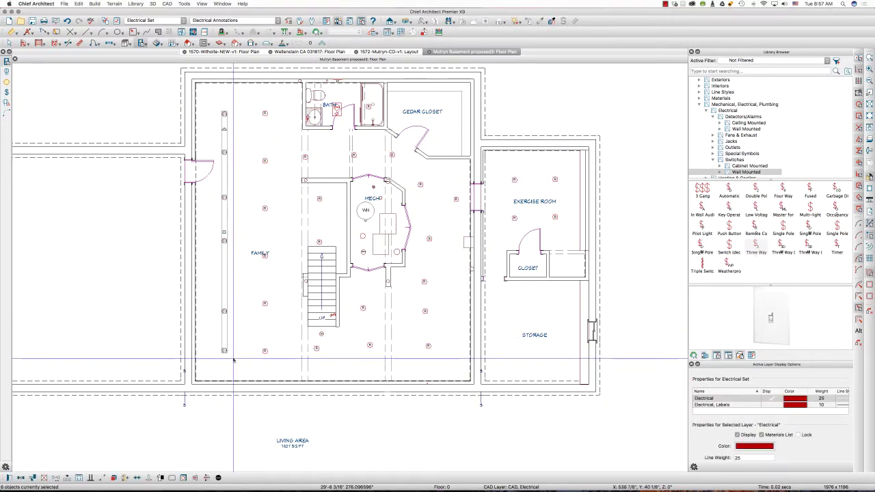
{"action": "left_click", "coordinate": [196, 478]}
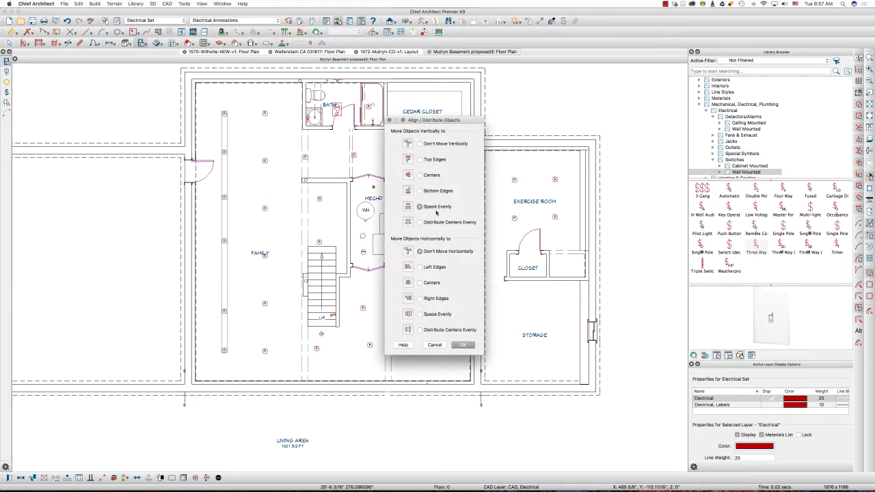
{"action": "left_click", "coordinate": [463, 344]}
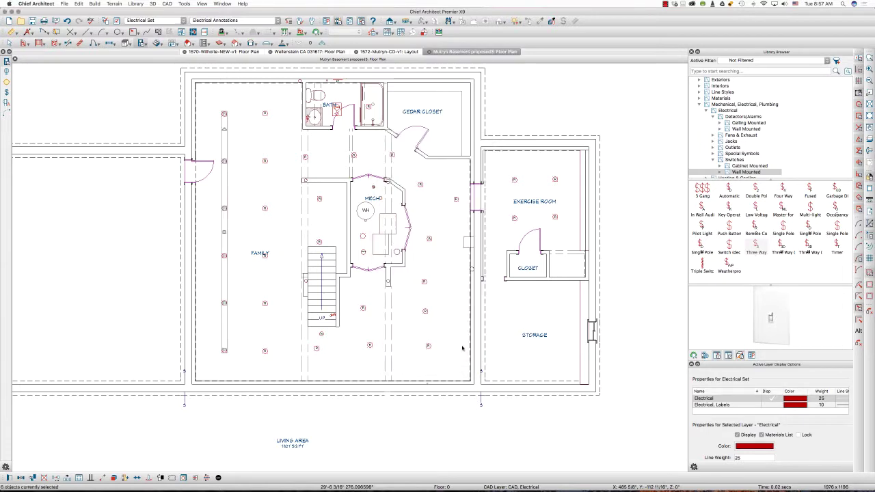
{"action": "left_click", "coordinate": [455, 271]}
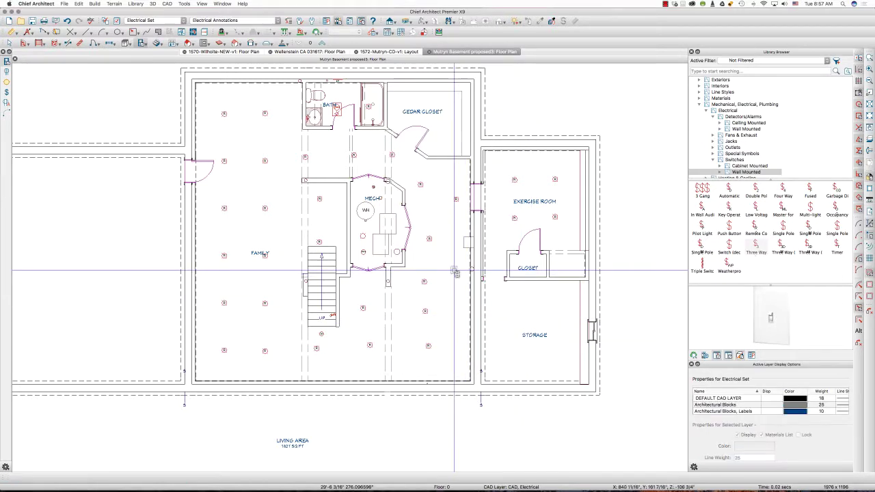
Align the five-light column east of the mechanical room with Space Evenly vertically and Centers horizontally.
{"action": "left_click_drag", "start_coordinate": [412, 174], "coordinate": [443, 356]}
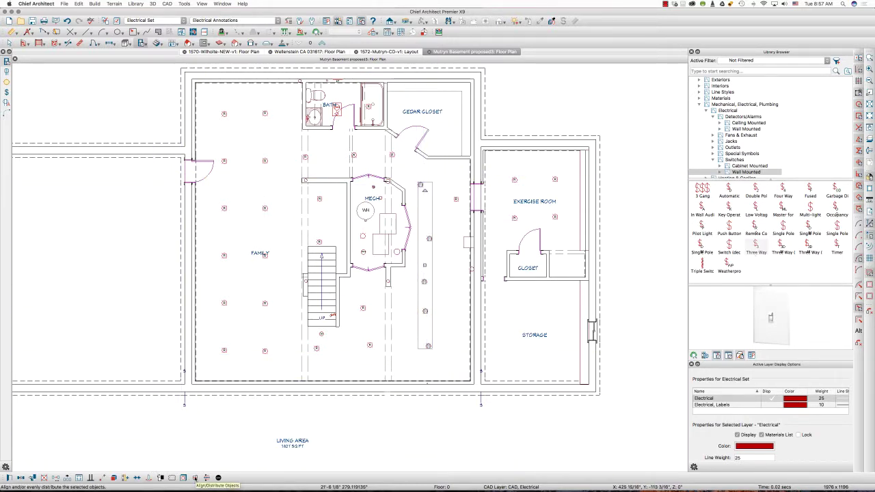
{"action": "left_click", "coordinate": [195, 477]}
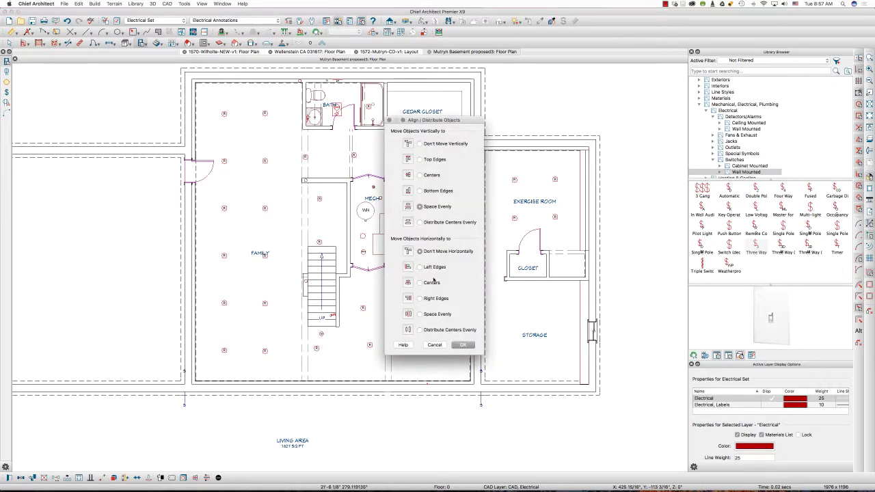
{"action": "left_click", "coordinate": [433, 283]}
{"action": "left_click", "coordinate": [462, 345]}
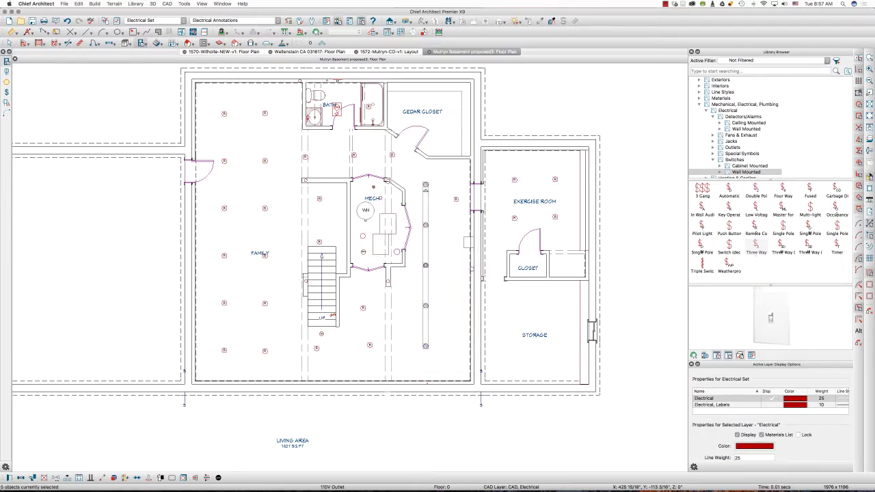
{"action": "left_click", "coordinate": [449, 339]}
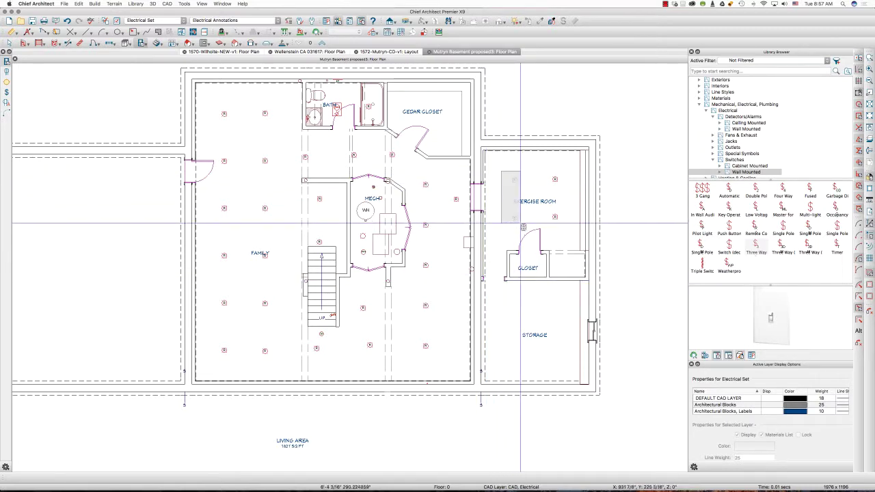
Align the two western Exercise Room lights horizontally to Centers, with Don't Move Vertically.
{"action": "left_click", "coordinate": [514, 180]}
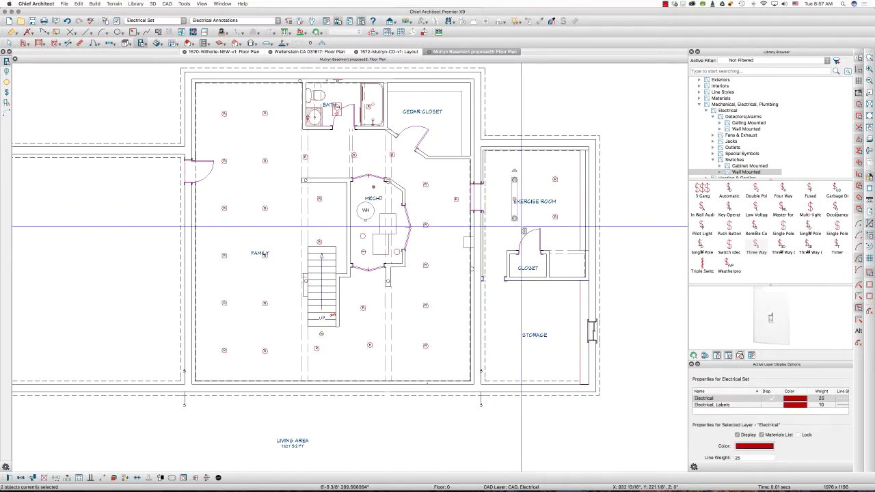
{"action": "left_click", "coordinate": [195, 479]}
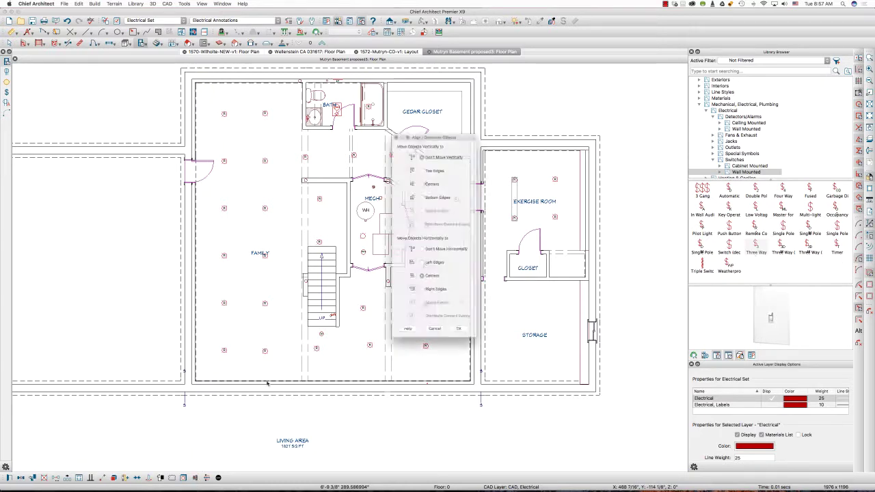
{"action": "left_click", "coordinate": [462, 345]}
{"action": "key", "text": "Escape"}
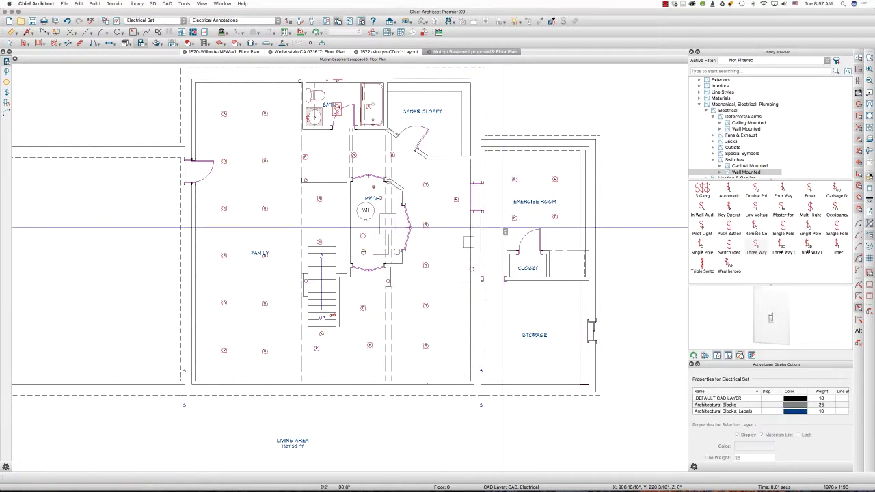
Try aligning all four Exercise Room lights to Centers both vertically and horizontally, and undo that alignment.
{"action": "left_click_drag", "start_coordinate": [504, 227], "coordinate": [571, 165]}
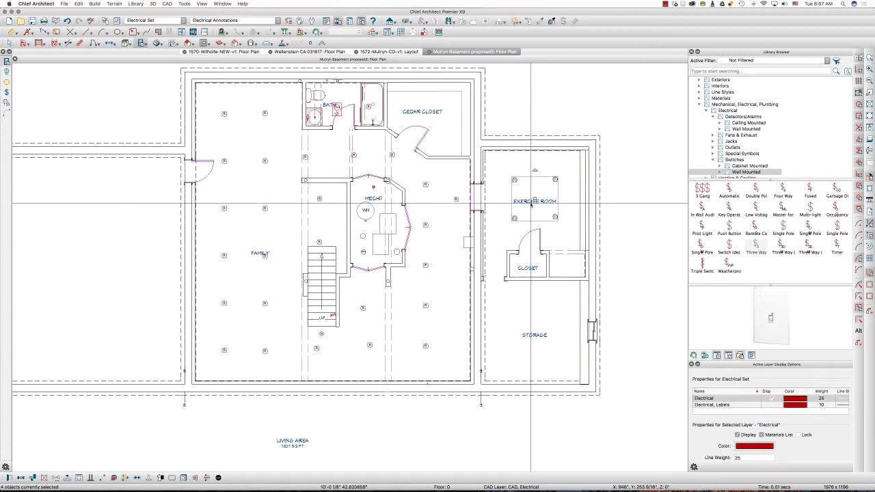
{"action": "left_click", "coordinate": [195, 481]}
{"action": "left_click", "coordinate": [427, 177]}
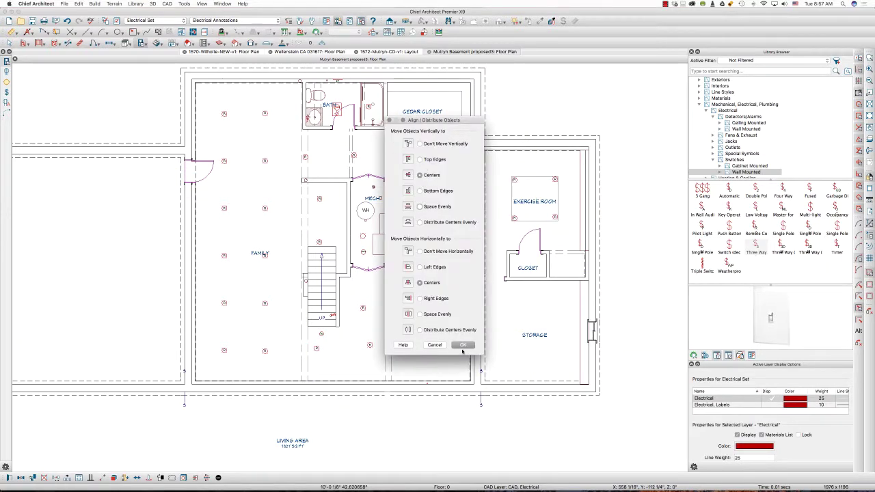
{"action": "left_click", "coordinate": [464, 345]}
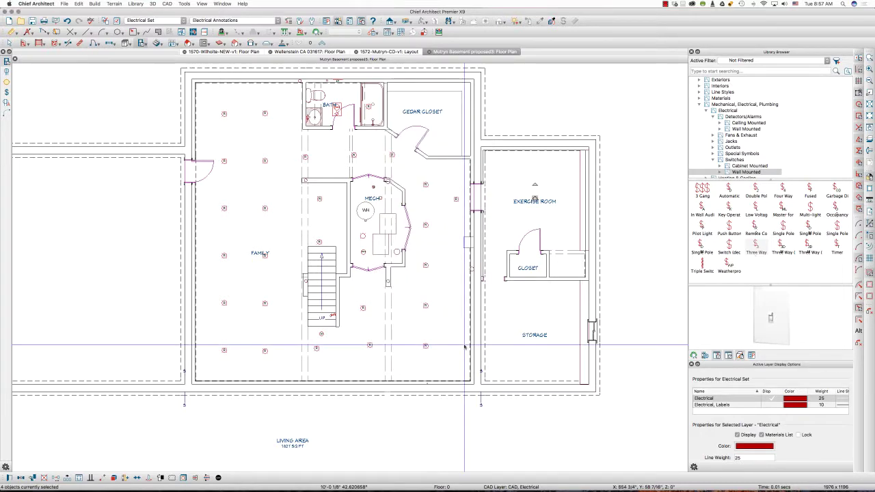
{"action": "key", "text": "Escape"}
{"action": "key", "text": "super+z"}
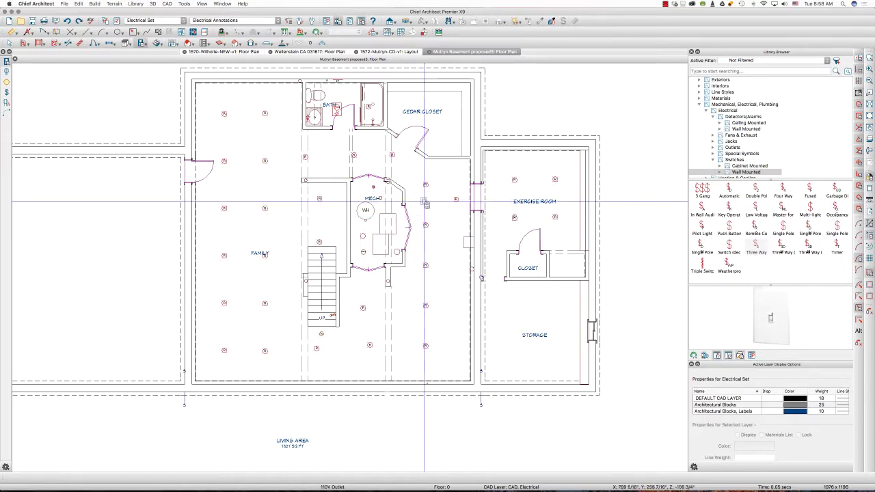
Reselect the light column east of the mechanical room and examine the Align/Distribute Objects options without applying them.
{"action": "left_click_drag", "start_coordinate": [418, 176], "coordinate": [433, 366], "text": "shift"}
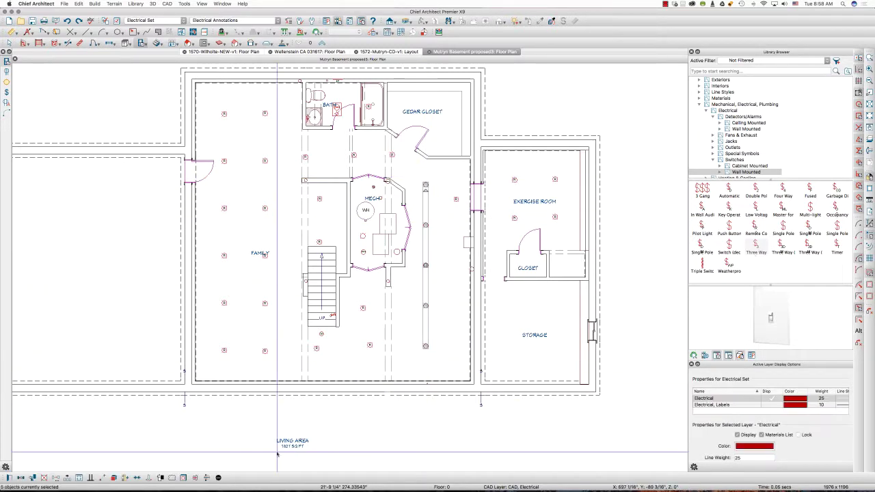
{"action": "left_click", "coordinate": [196, 478]}
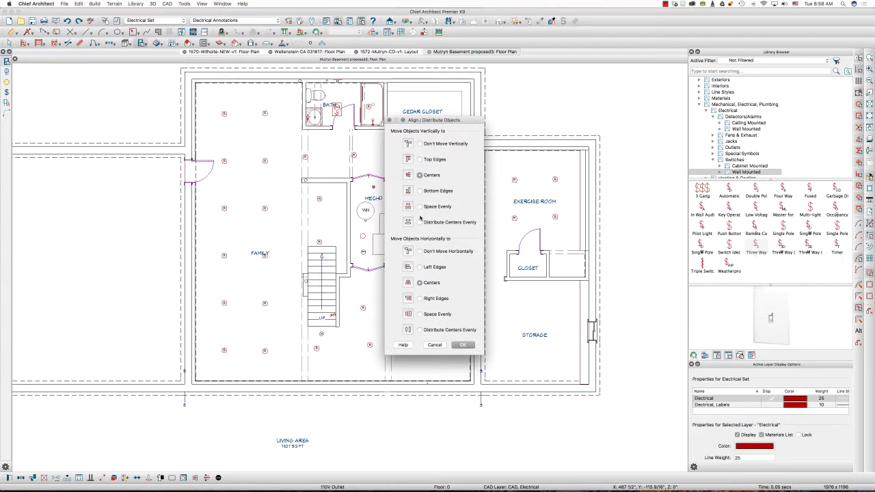
{"action": "left_click", "coordinate": [434, 345]}
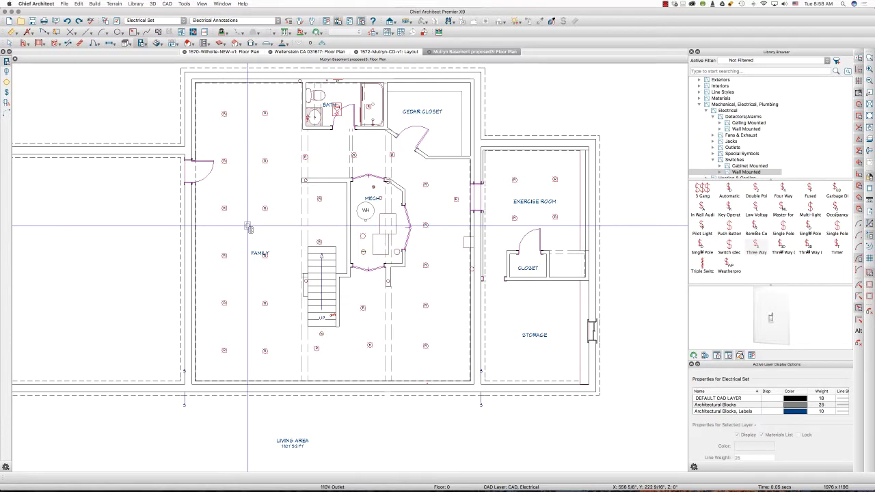